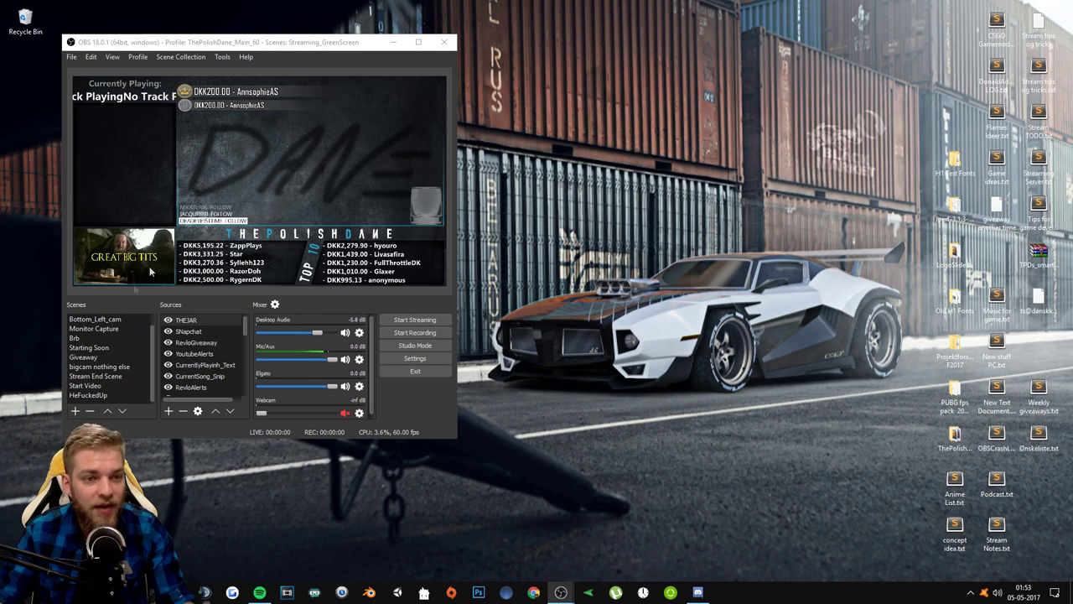
{"action": "mouse_move", "coordinate": [310, 42]}
{"action": "left_mouse_down"}
{"action": "mouse_move", "coordinate": [377, 43]}
{"action": "mouse_move", "coordinate": [314, 37]}
{"action": "left_mouse_up"}
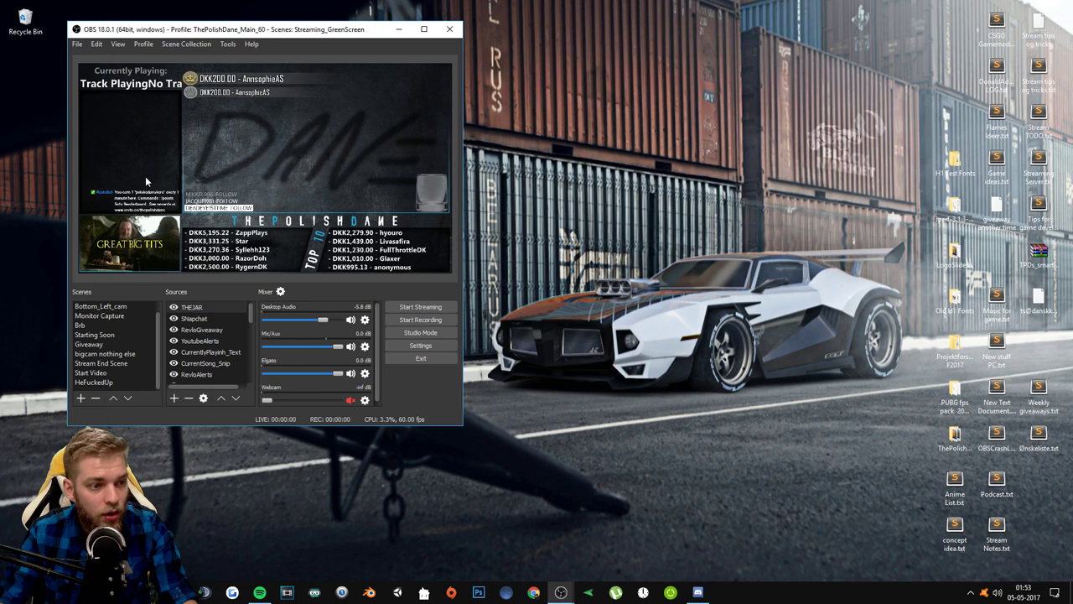
{"action": "left_click_drag", "start_coordinate": [216, 37], "coordinate": [238, 39]}
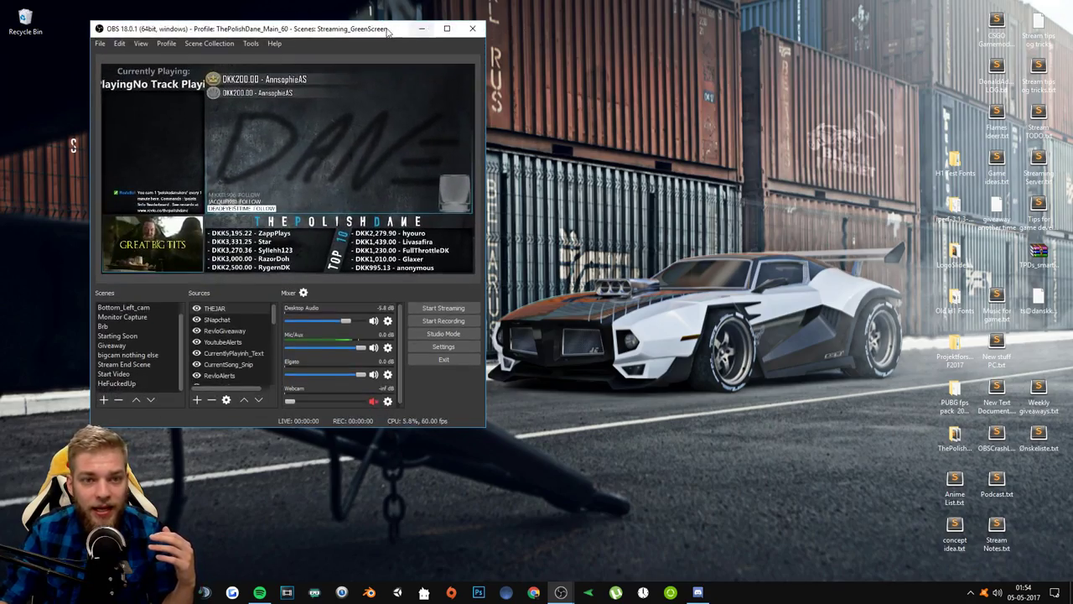
{"action": "double_click", "coordinate": [423, 28]}
{"action": "double_click", "coordinate": [483, 6]}
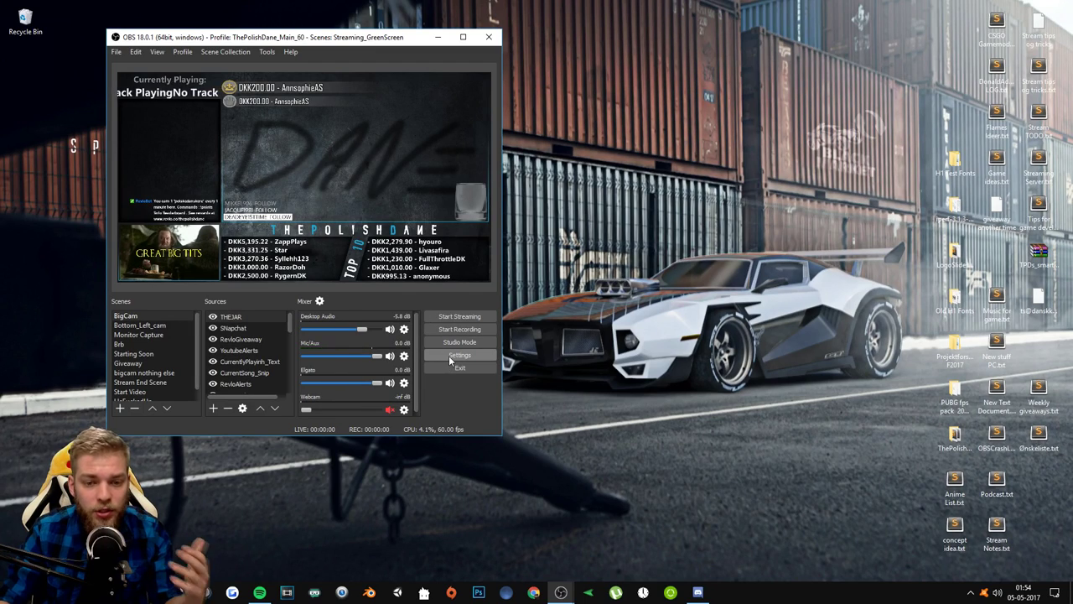
Duplicate the current profile under the name NVENC TEST SETTINGS.
{"action": "left_click", "coordinate": [182, 53]}
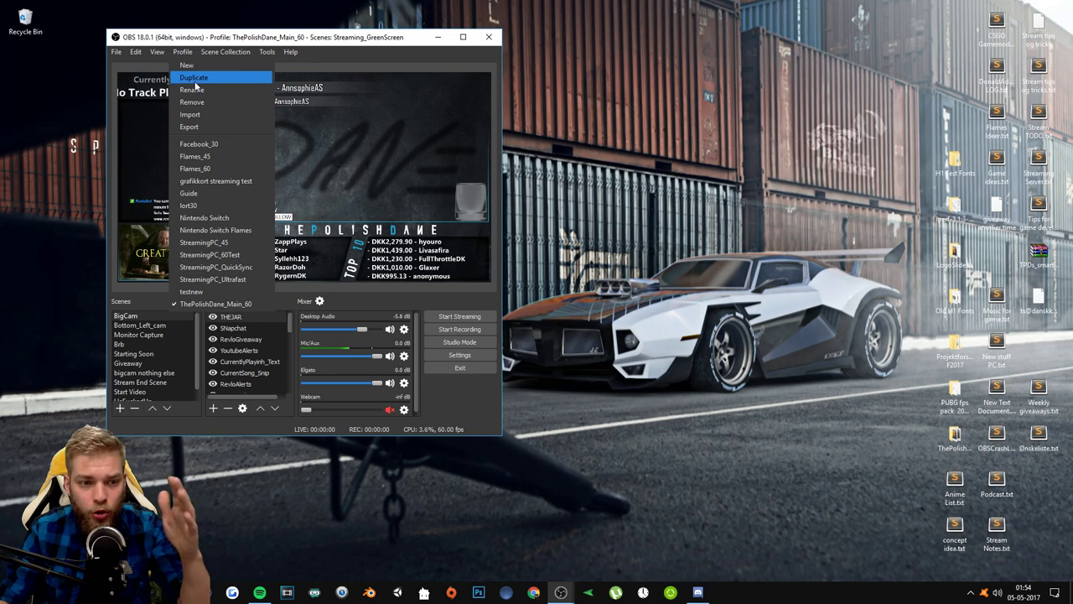
{"action": "left_click", "coordinate": [195, 76]}
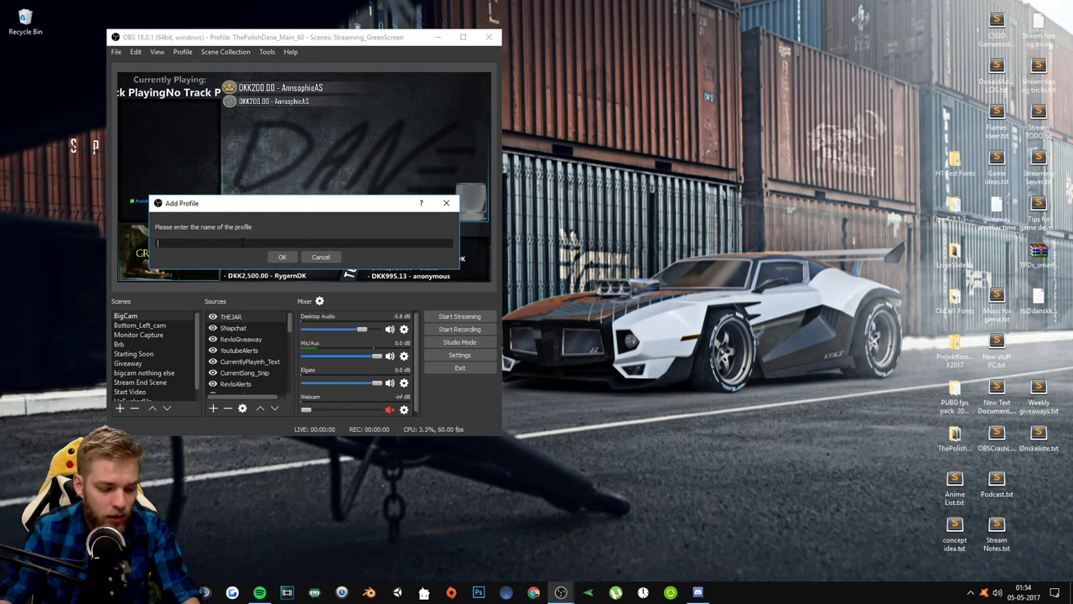
{"action": "type", "text": "NVENC TEST SETTINGS YOU"}
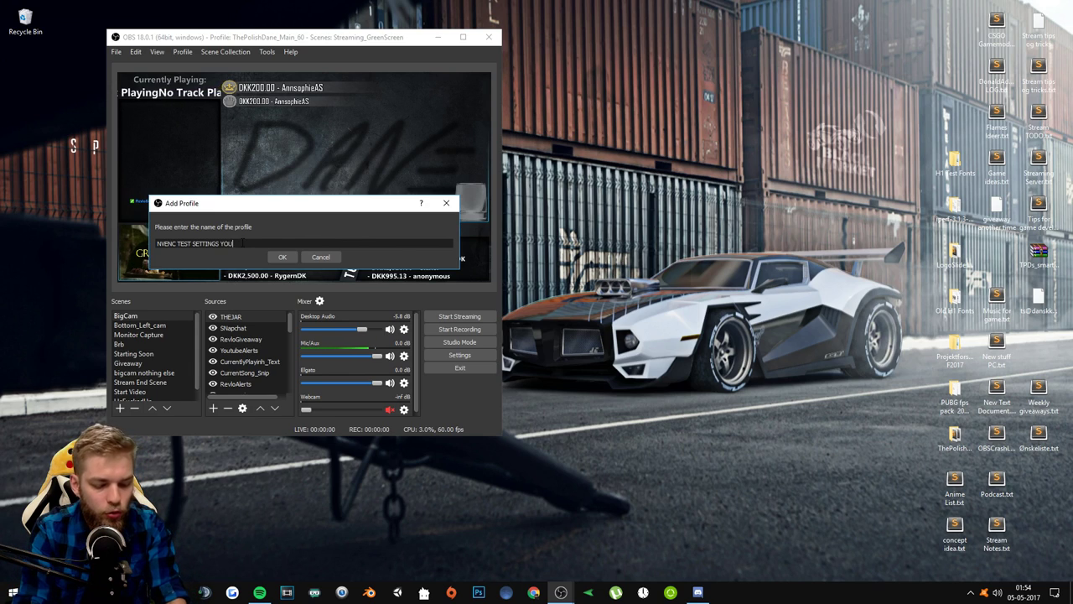
{"action": "key", "text": "BackSpace"}
{"action": "key", "text": "BackSpace"}
{"action": "key", "text": "BackSpace"}
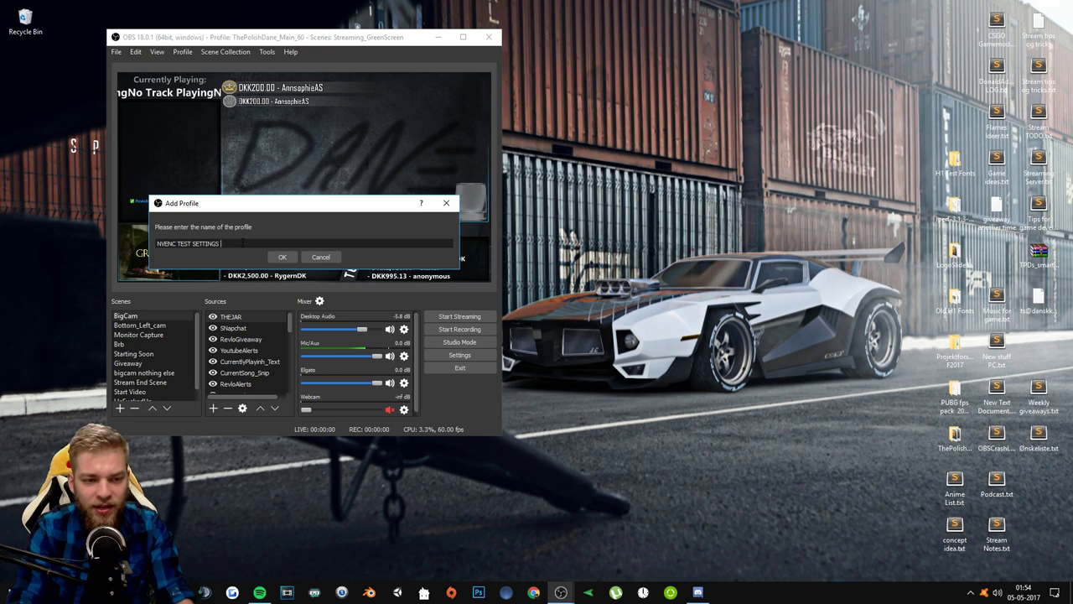
{"action": "left_click", "coordinate": [283, 256]}
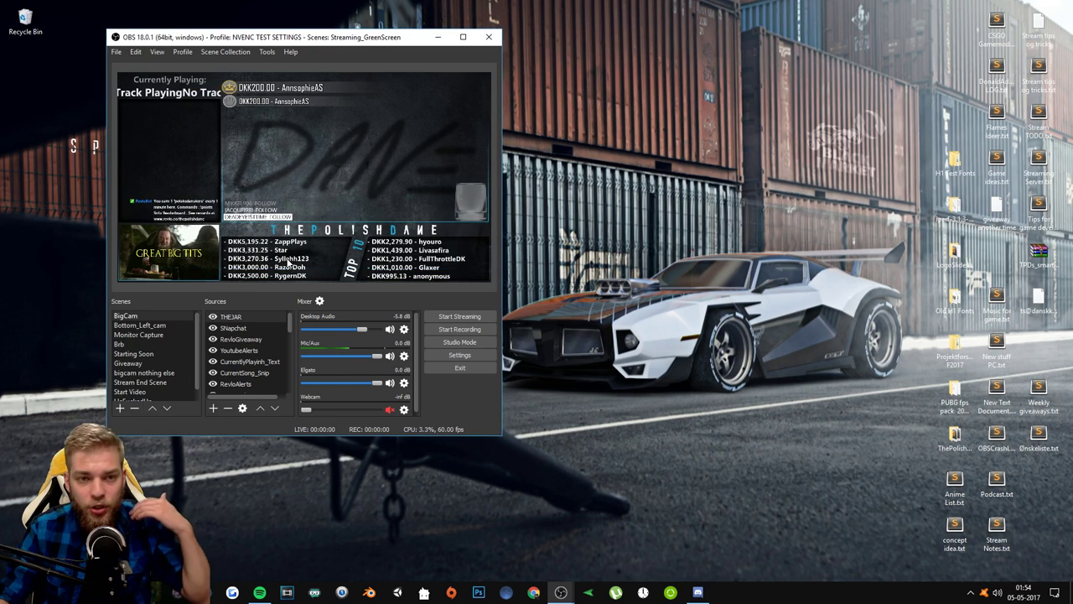
Switch to the ThePolishDane_Main_60 profile and back to the NVENC TEST SETTINGS profile.
{"action": "left_click", "coordinate": [184, 52]}
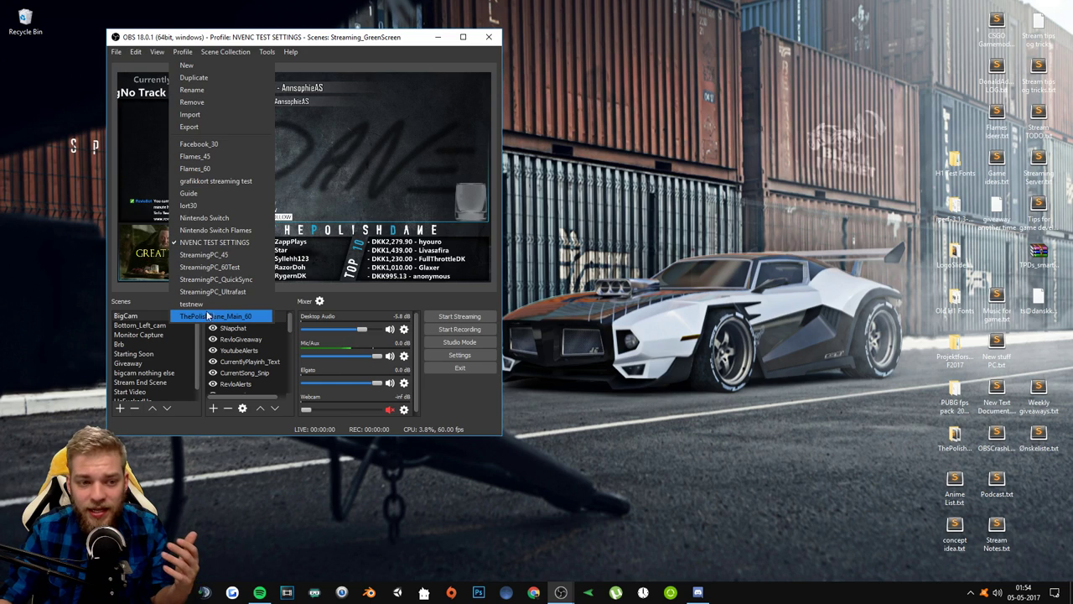
{"action": "left_click", "coordinate": [212, 316]}
{"action": "left_click", "coordinate": [182, 52]}
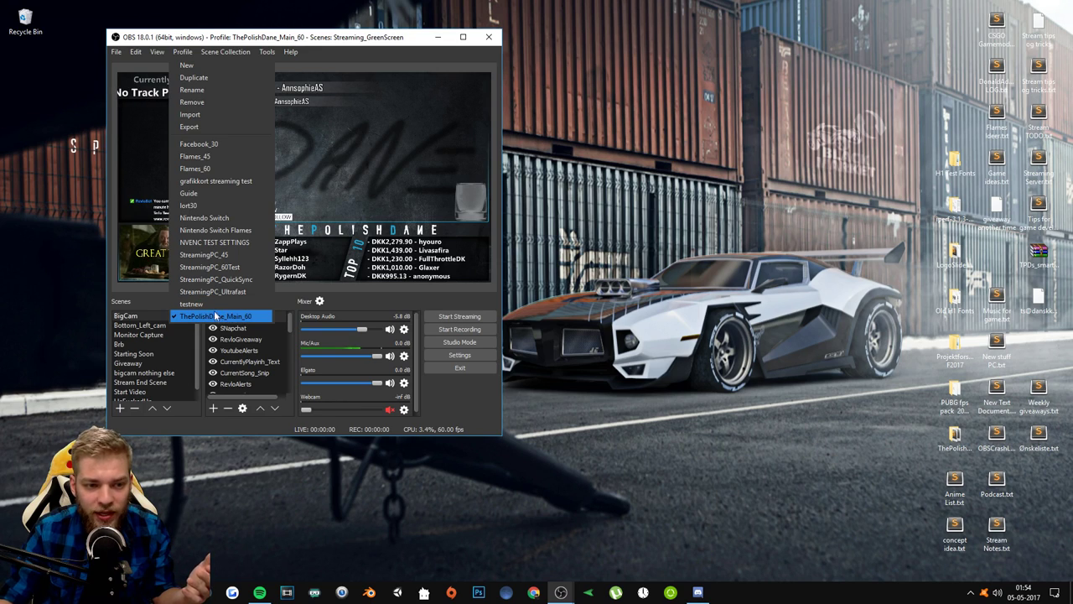
{"action": "left_click", "coordinate": [214, 242]}
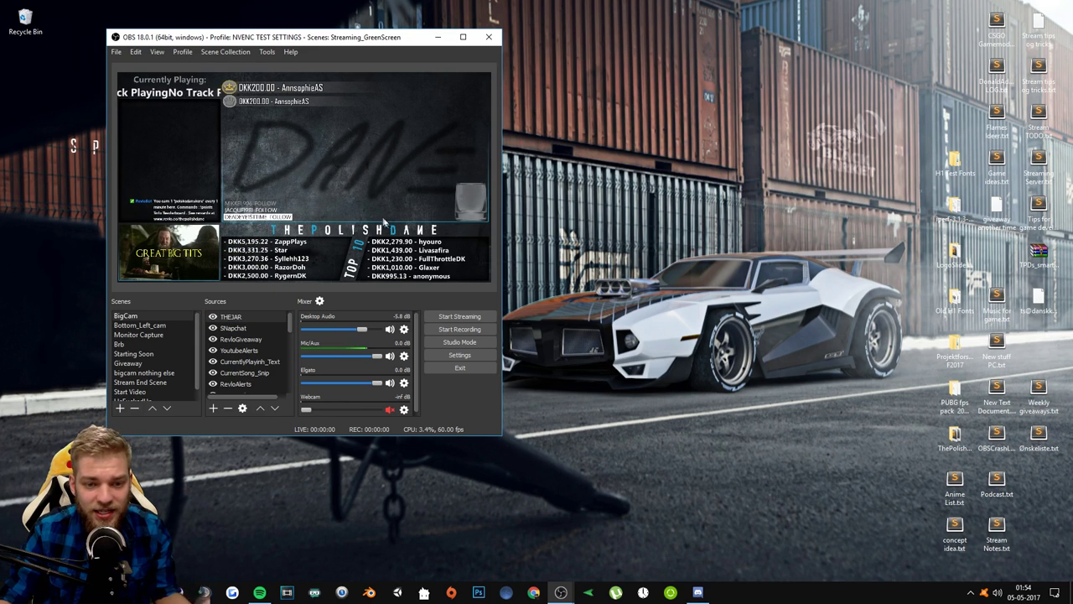
Open the settings beside the main window and examine the stream type choices and streaming server configuration.
{"action": "left_click", "coordinate": [476, 357]}
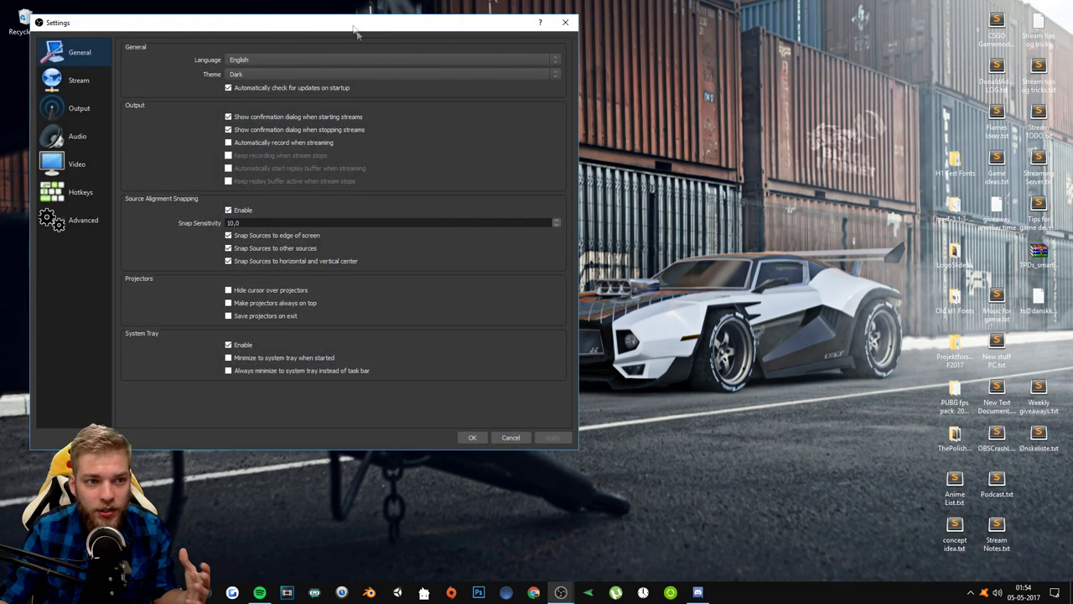
{"action": "left_click_drag", "start_coordinate": [357, 32], "coordinate": [671, 70]}
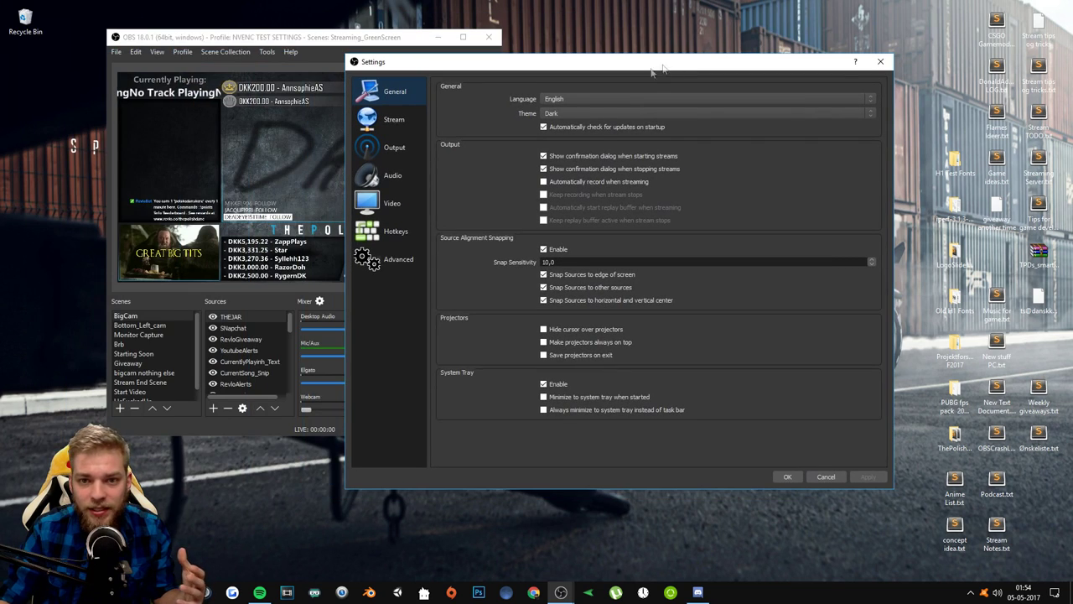
{"action": "left_click", "coordinate": [394, 120]}
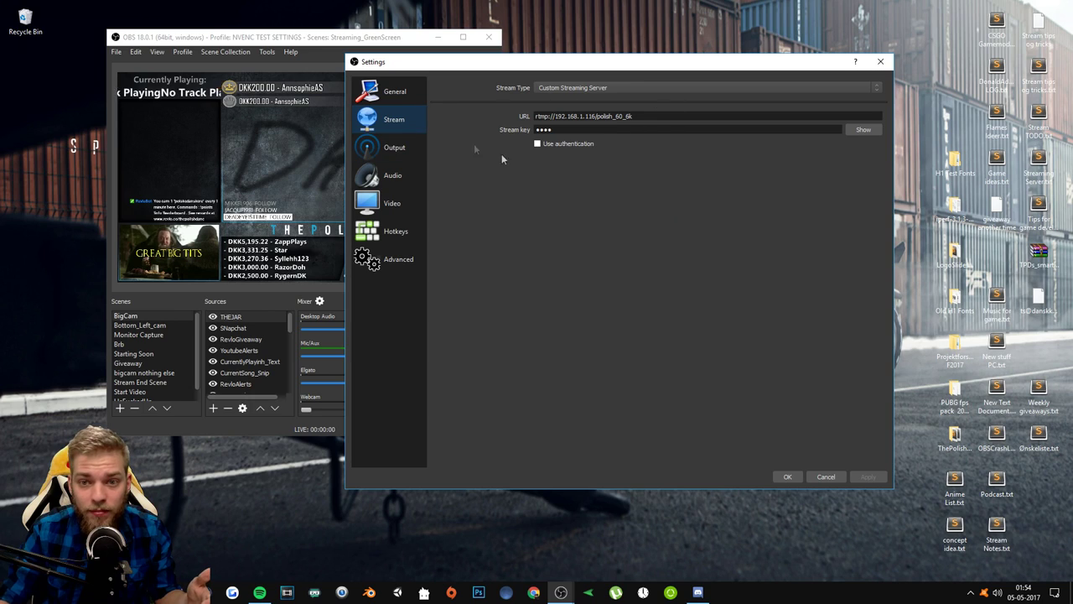
{"action": "left_click", "coordinate": [406, 150]}
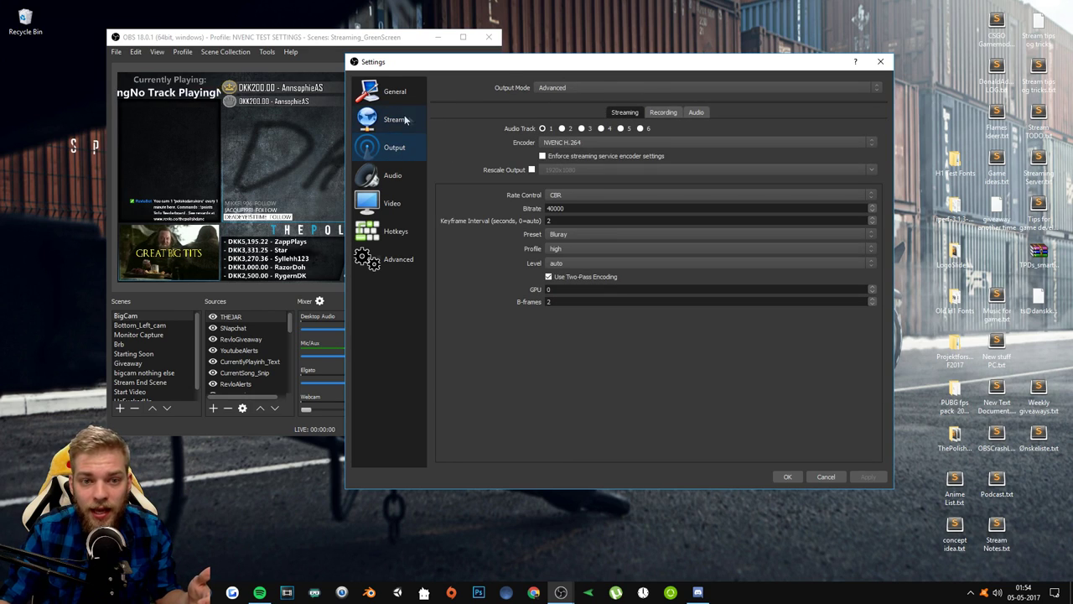
{"action": "left_click", "coordinate": [410, 120]}
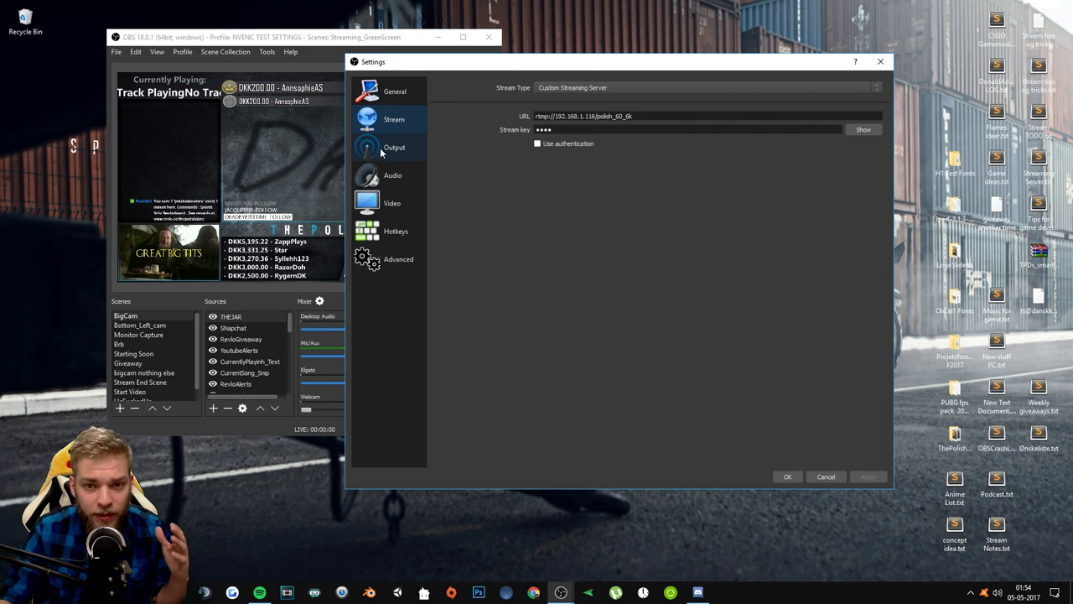
{"action": "left_click", "coordinate": [616, 87]}
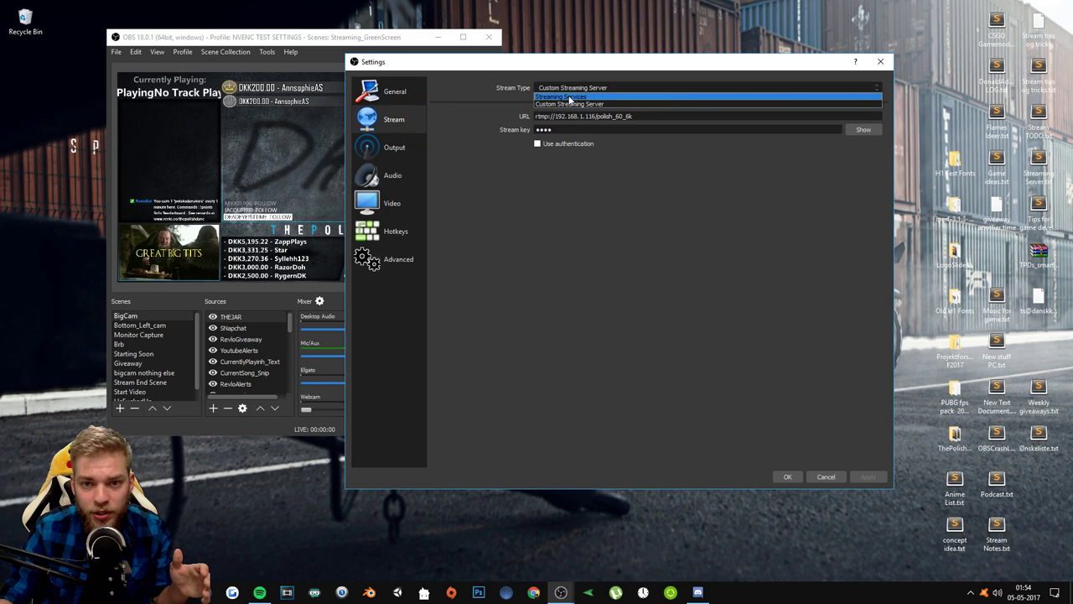
{"action": "left_click", "coordinate": [615, 100]}
{"action": "left_click", "coordinate": [385, 154]}
{"action": "left_click", "coordinate": [382, 124]}
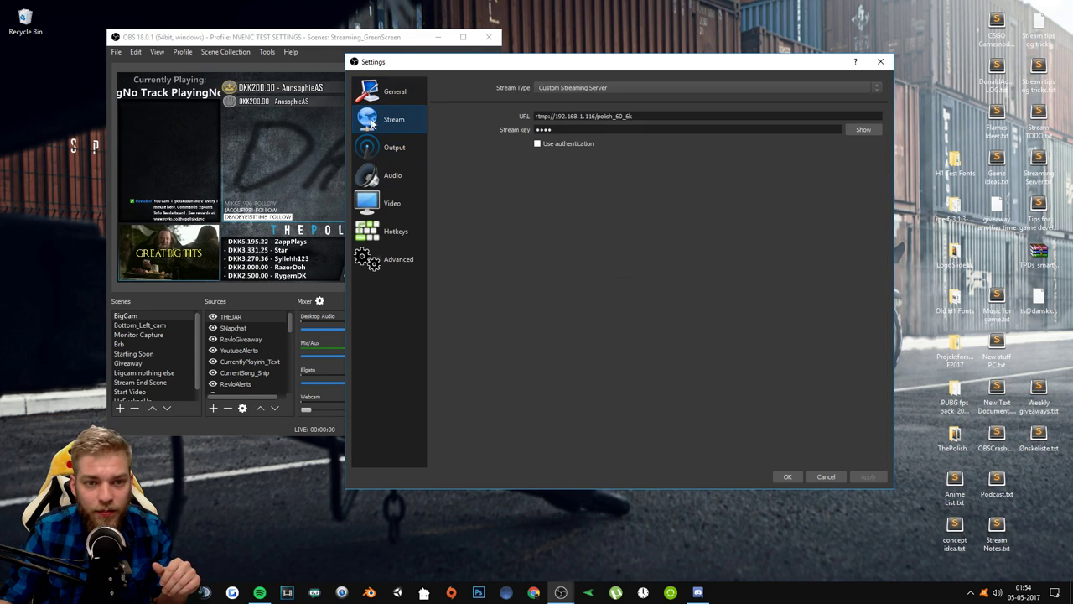
Choose NVENC H.264 as the encoder in the streaming output settings.
{"action": "left_click", "coordinate": [412, 174]}
{"action": "left_click", "coordinate": [410, 149]}
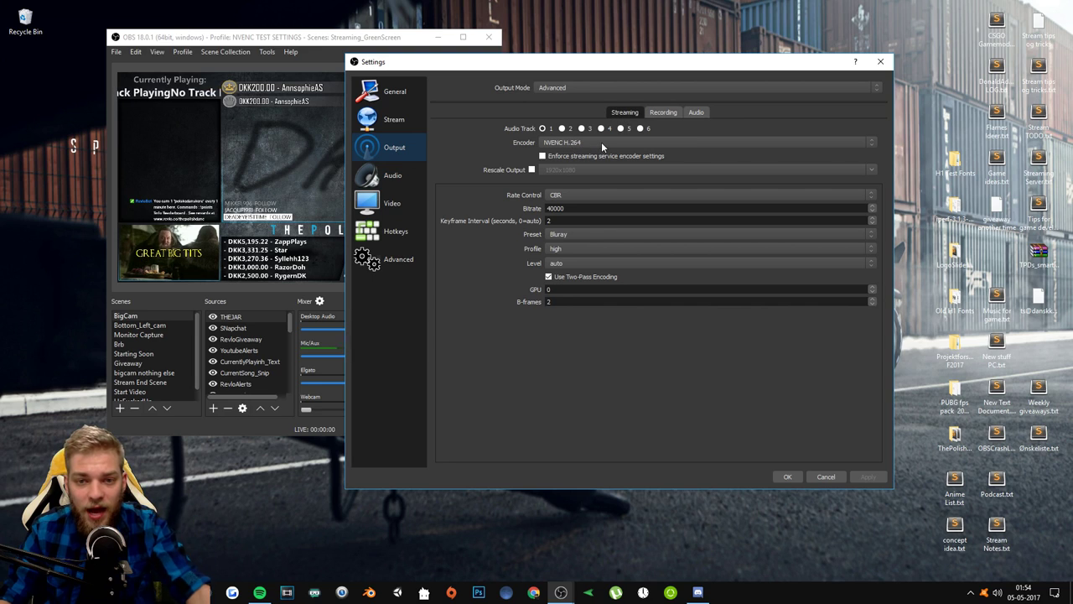
{"action": "left_click", "coordinate": [563, 143]}
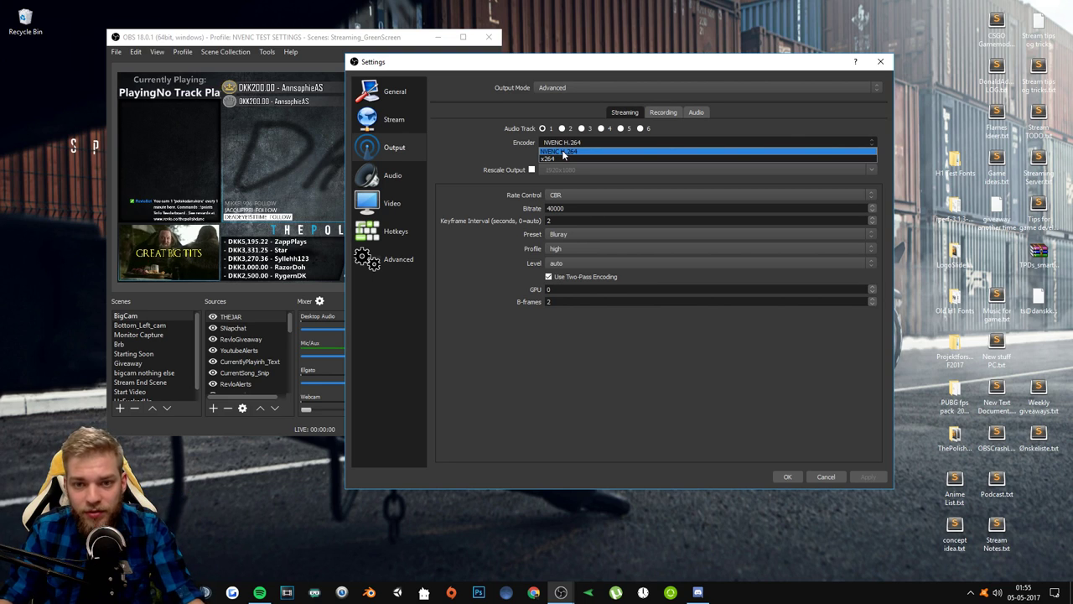
{"action": "left_click", "coordinate": [563, 153]}
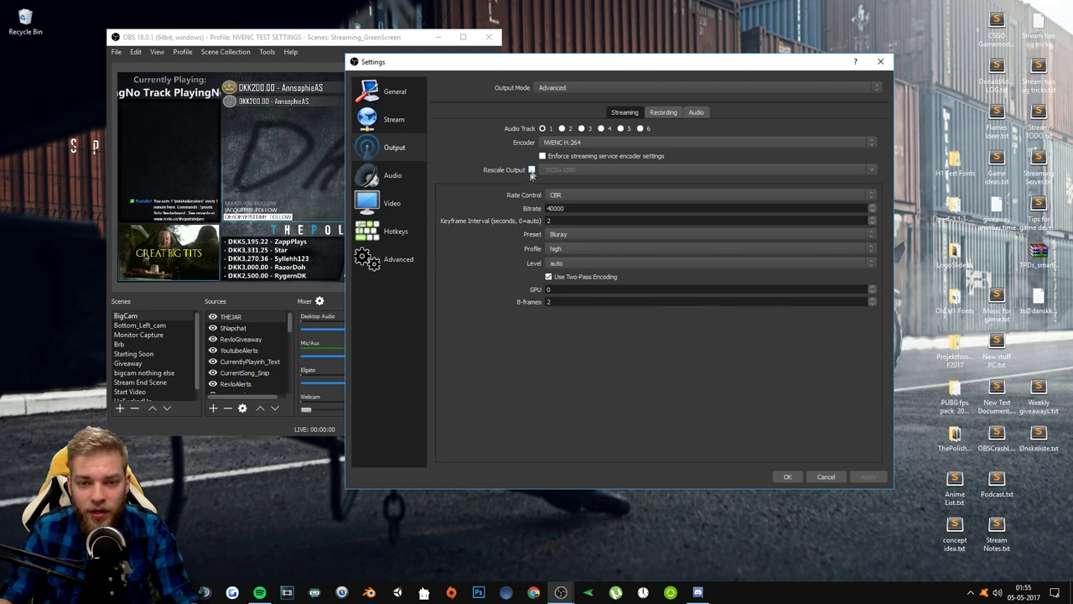
With CBR rate control, set the streaming bitrate to 6000 and the keyframe interval to 2 seconds.
{"action": "left_click", "coordinate": [567, 196]}
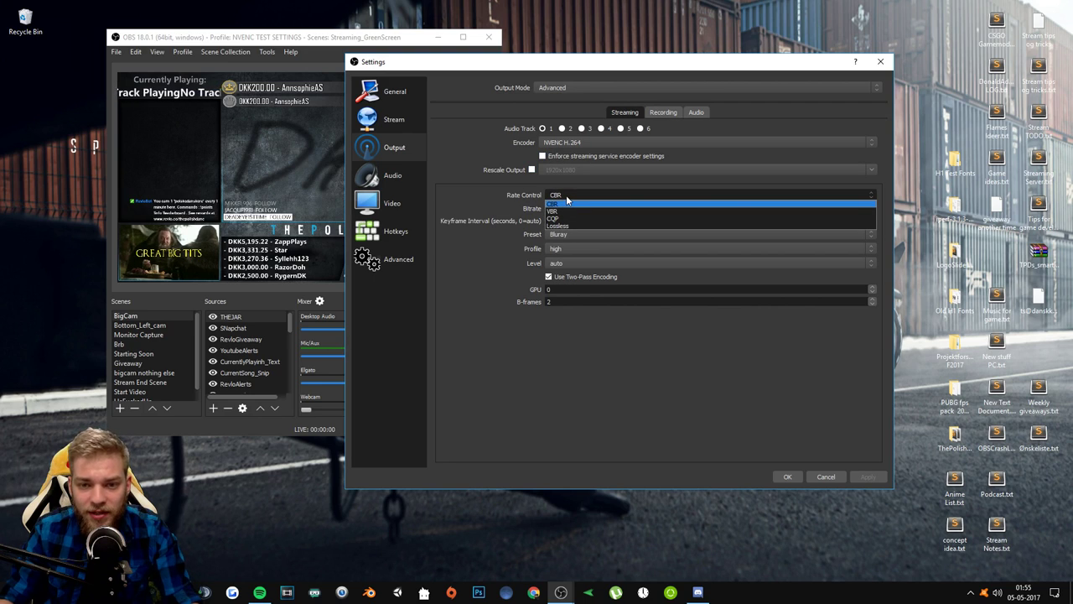
{"action": "left_click", "coordinate": [491, 200]}
{"action": "key", "text": "Tab"}
{"action": "type", "text": "6000"}
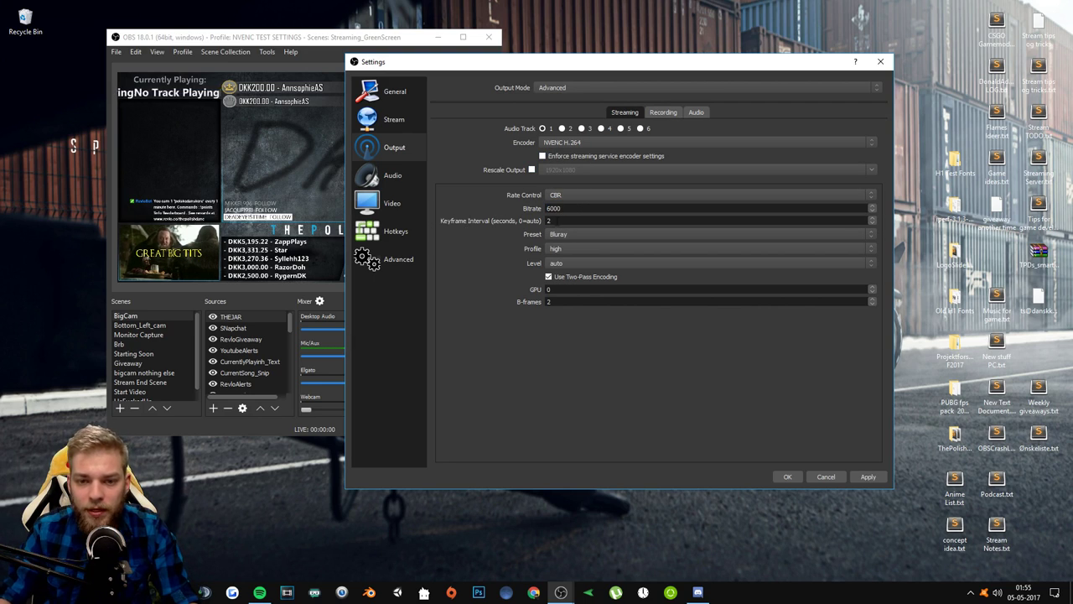
{"action": "key", "text": "Tab"}
{"action": "type", "text": "2"}
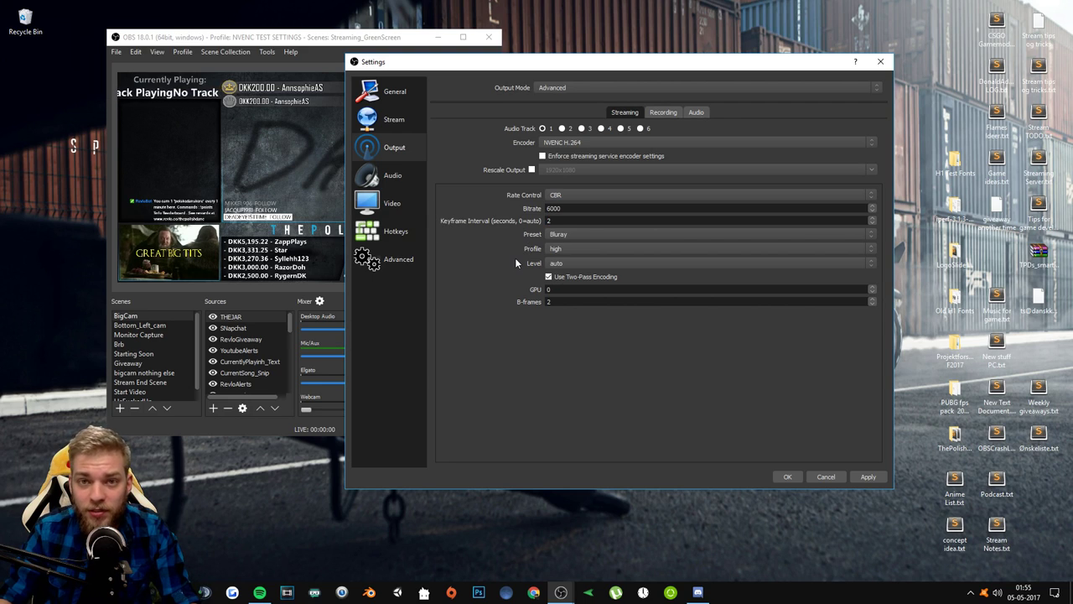
Check the preset, profile and level options of the NVENC encoder.
{"action": "left_click", "coordinate": [567, 236]}
{"action": "left_click", "coordinate": [566, 236]}
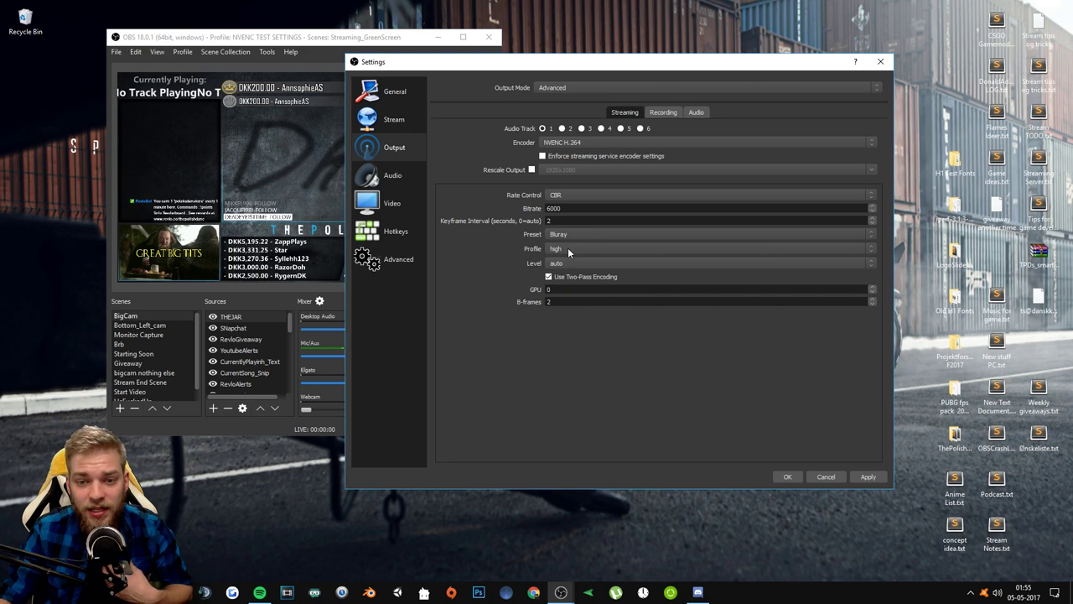
{"action": "left_click", "coordinate": [569, 249]}
{"action": "left_click", "coordinate": [537, 270]}
{"action": "left_click", "coordinate": [561, 265]}
{"action": "left_click", "coordinate": [562, 272]}
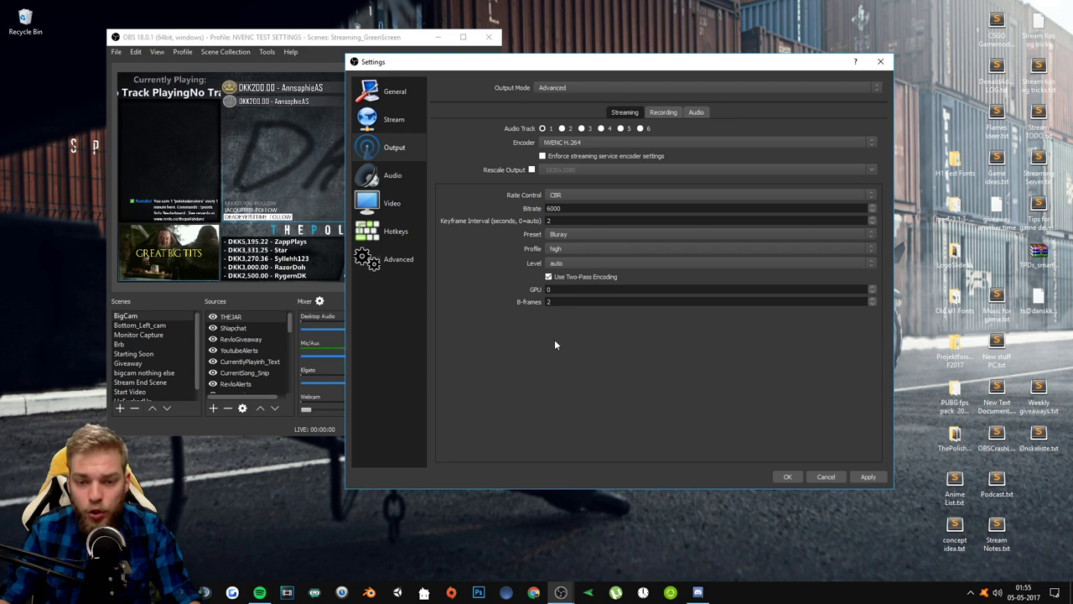
Check the encoder's GPU and B-frames values and apply the output settings.
{"action": "left_click", "coordinate": [549, 290]}
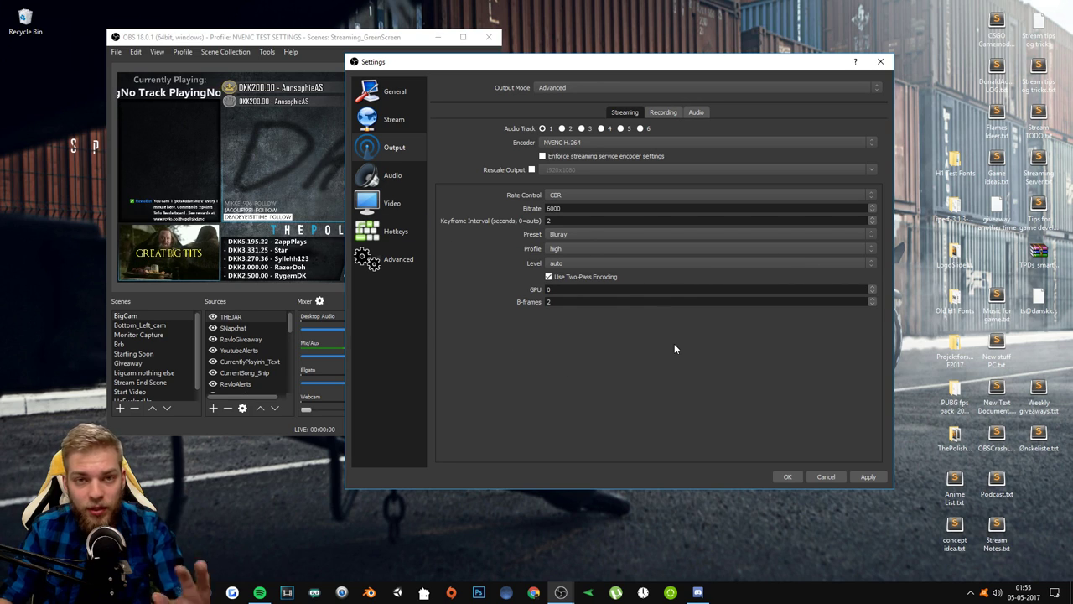
{"action": "key", "text": "Tab"}
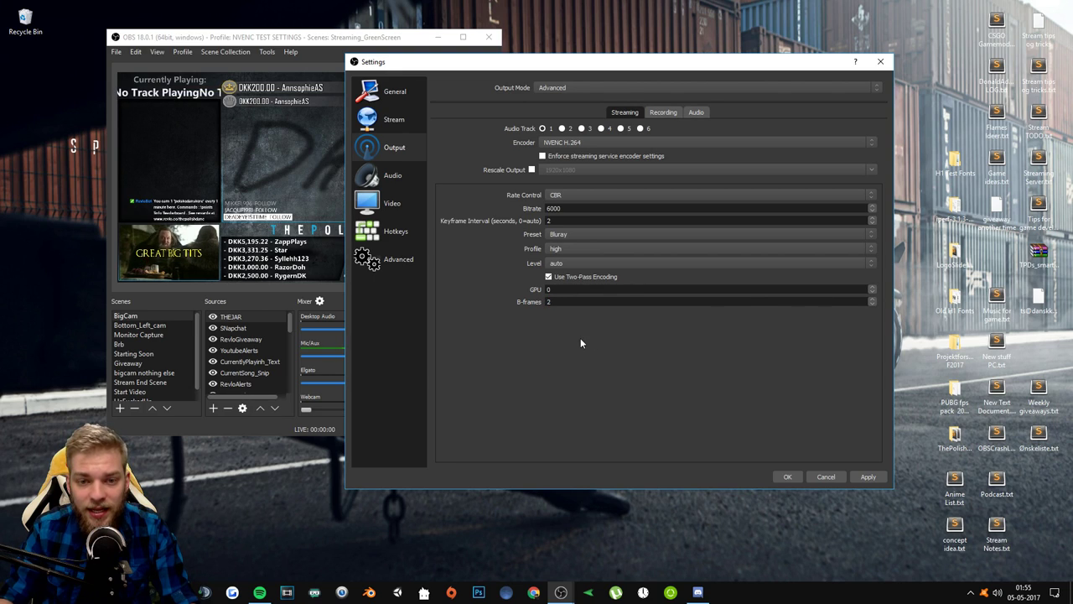
{"action": "double_click", "coordinate": [545, 302]}
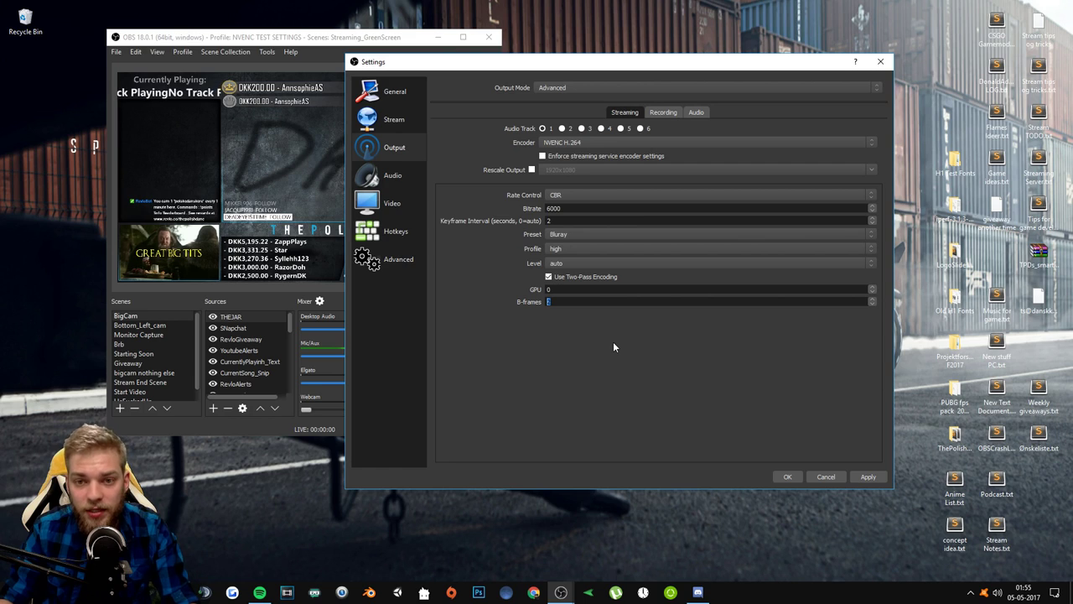
{"action": "left_click", "coordinate": [868, 476]}
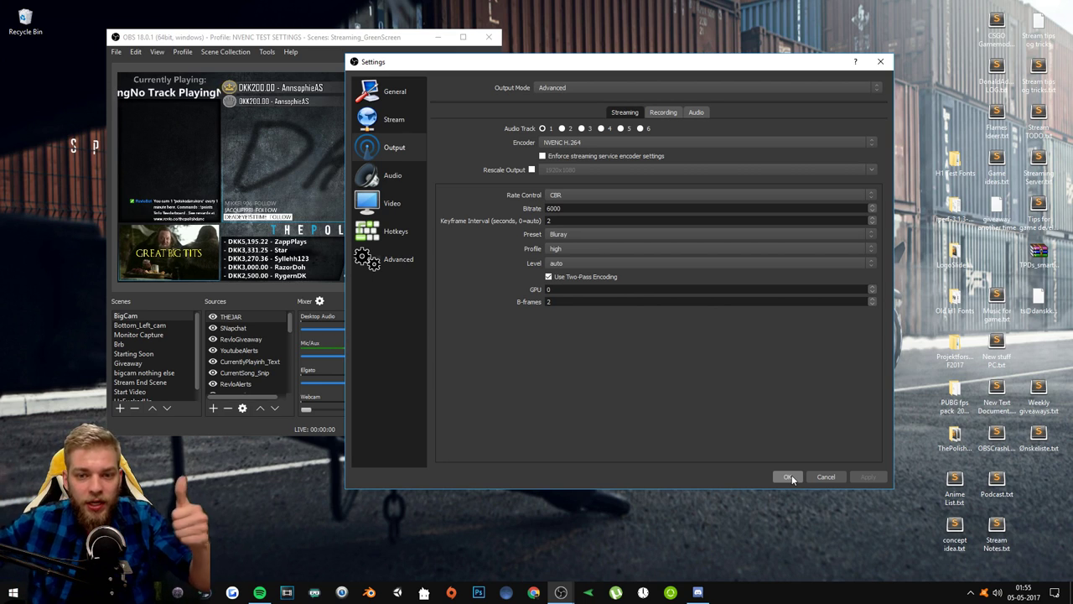
Set the output (scaled) resolution to 1280x720 in the video settings.
{"action": "left_click", "coordinate": [391, 203]}
{"action": "left_click", "coordinate": [580, 102]}
{"action": "left_click", "coordinate": [875, 102]}
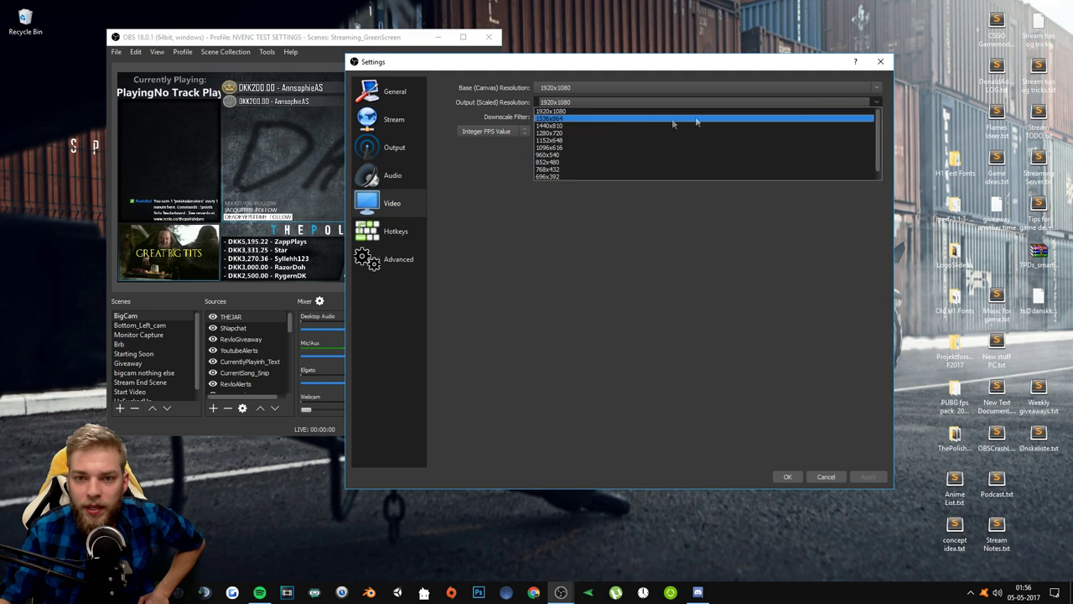
{"action": "left_click", "coordinate": [609, 134]}
Set the integer FPS value of the video to 60.
{"action": "left_click", "coordinate": [565, 131]}
{"action": "double_click", "coordinate": [565, 131]}
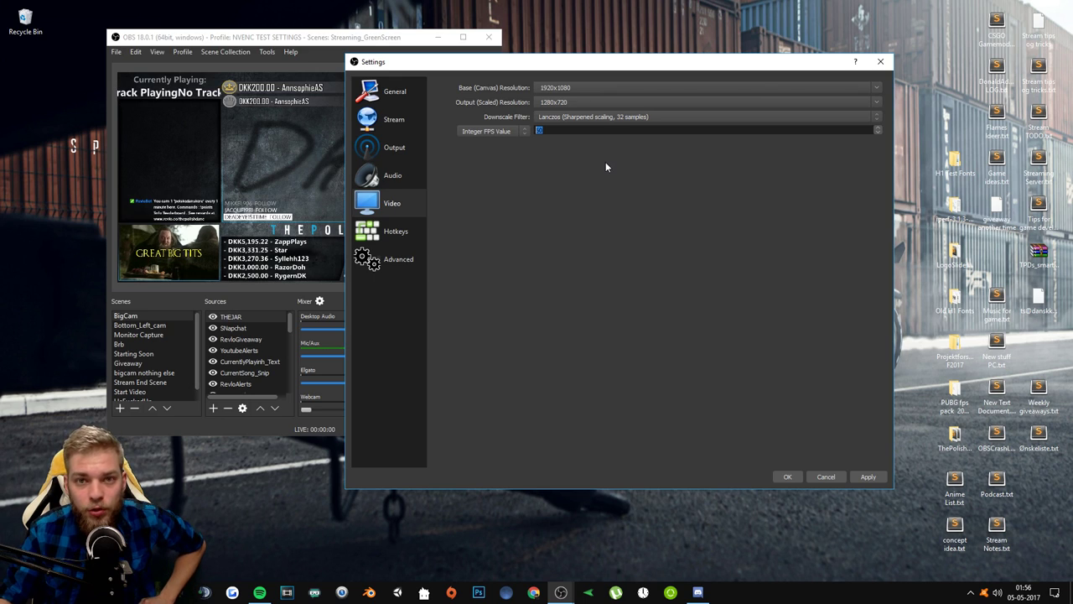
{"action": "left_click", "coordinate": [557, 131]}
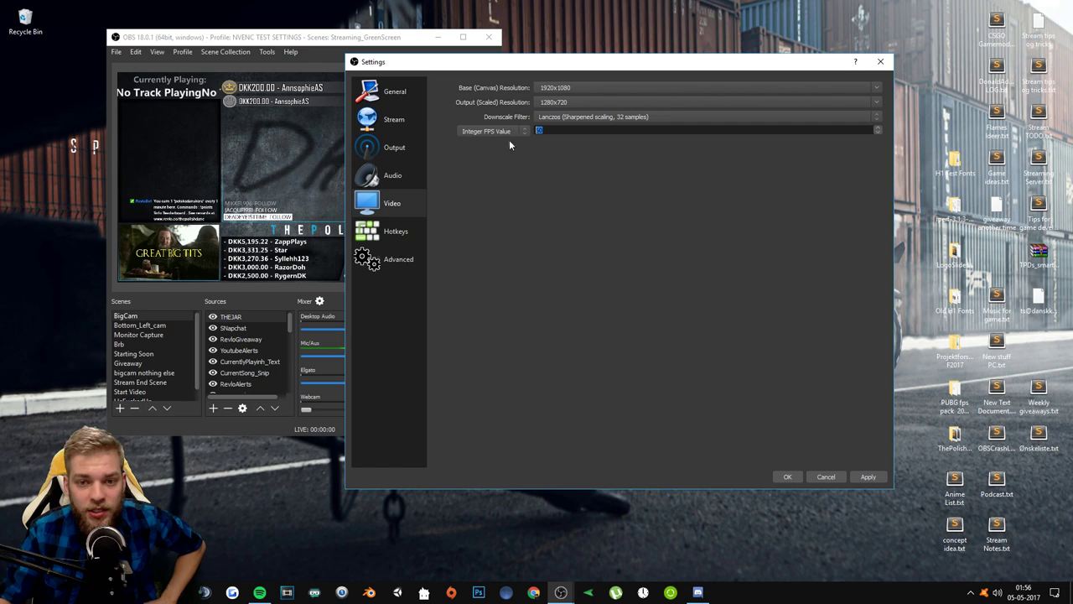
{"action": "left_click", "coordinate": [553, 131]}
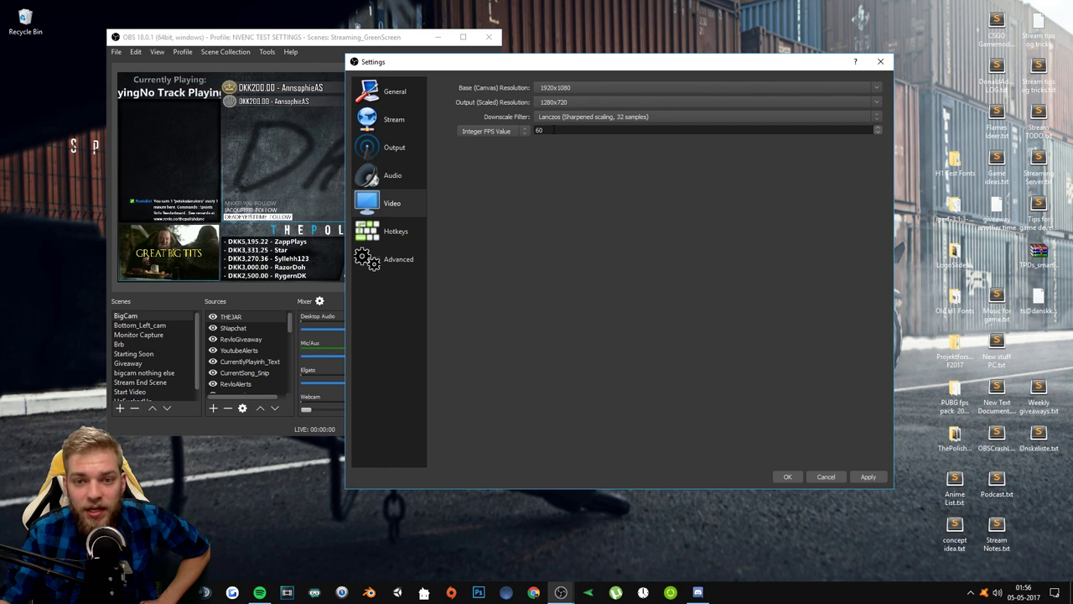
{"action": "type", "text": "60"}
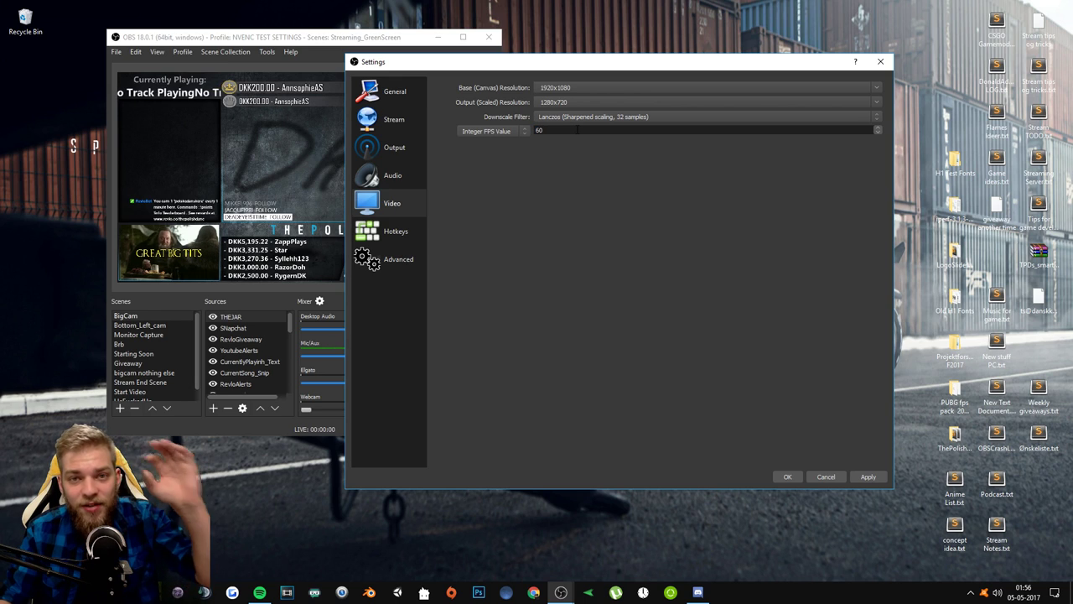